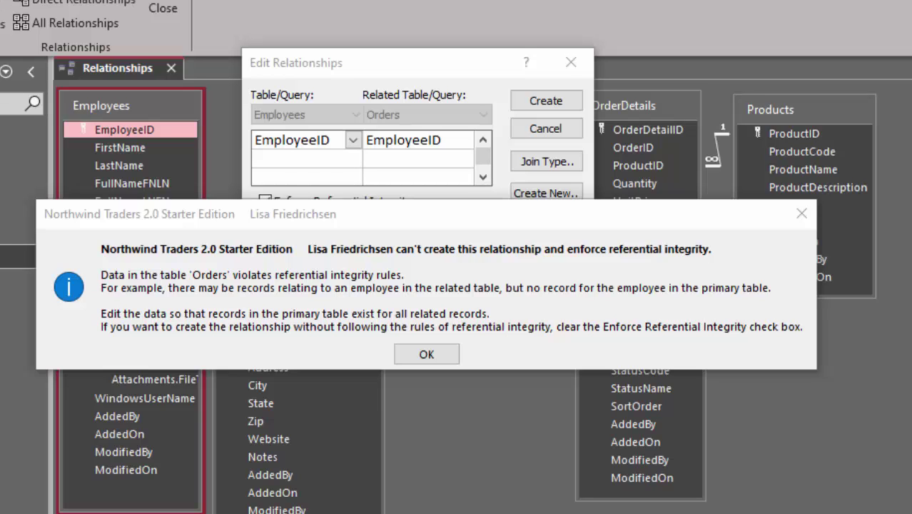
# Step: After Access rejects enforced integrity twice, uncheck Enforce Referential Integrity on the Employees–Orders EmployeeID link
pyautogui.click(406, 361)
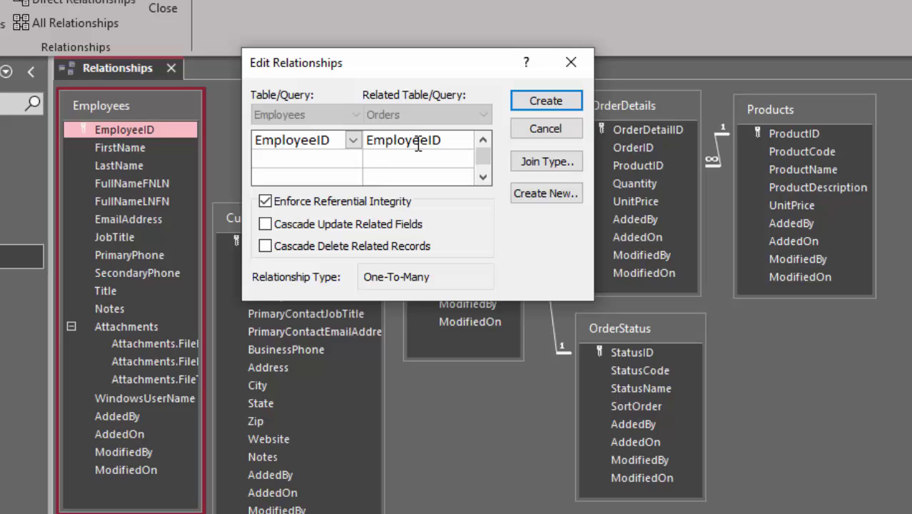
pyautogui.click(541, 104)
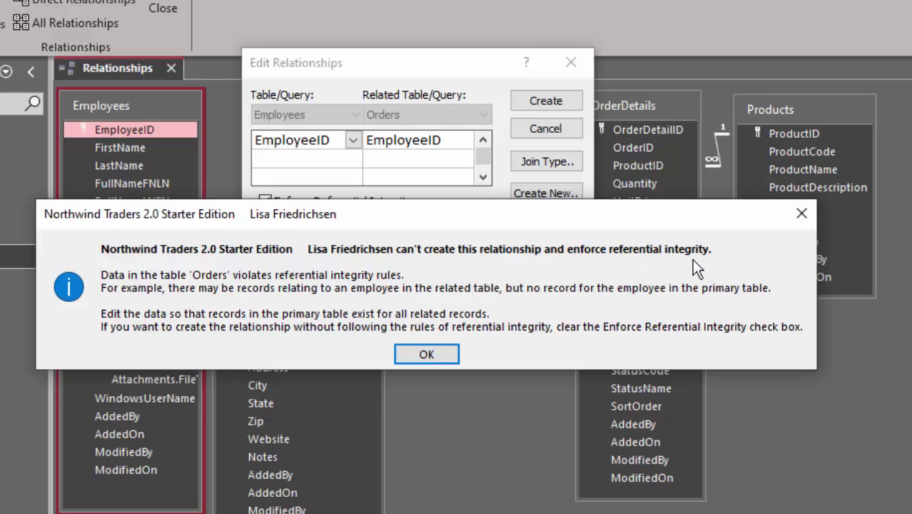
pyautogui.click(442, 355)
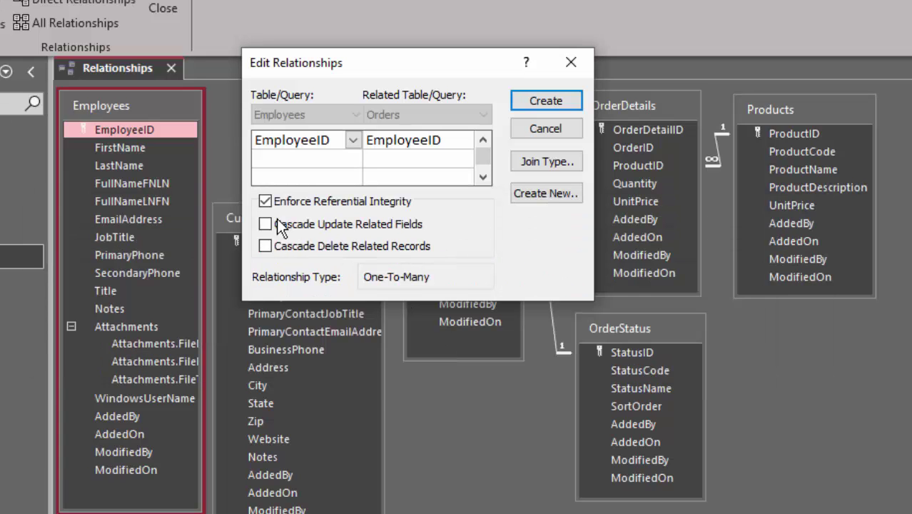
pyautogui.click(266, 203)
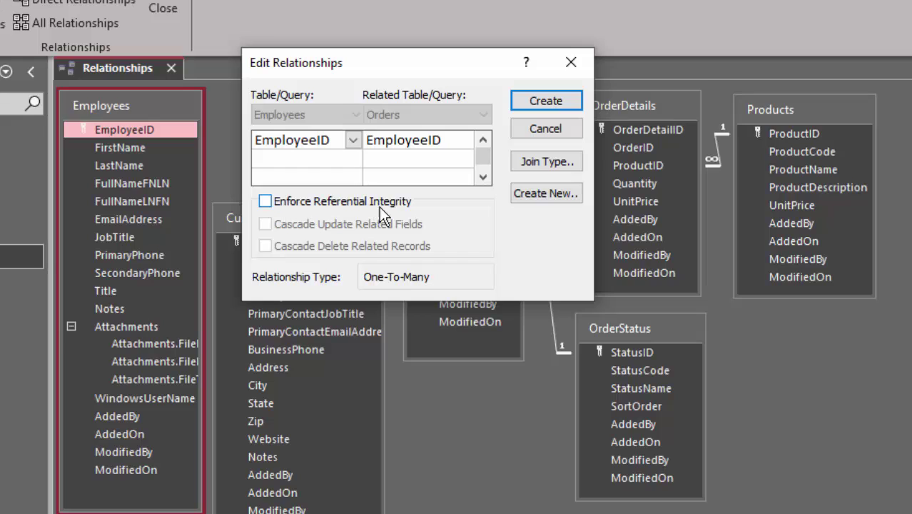
pyautogui.click(555, 100)
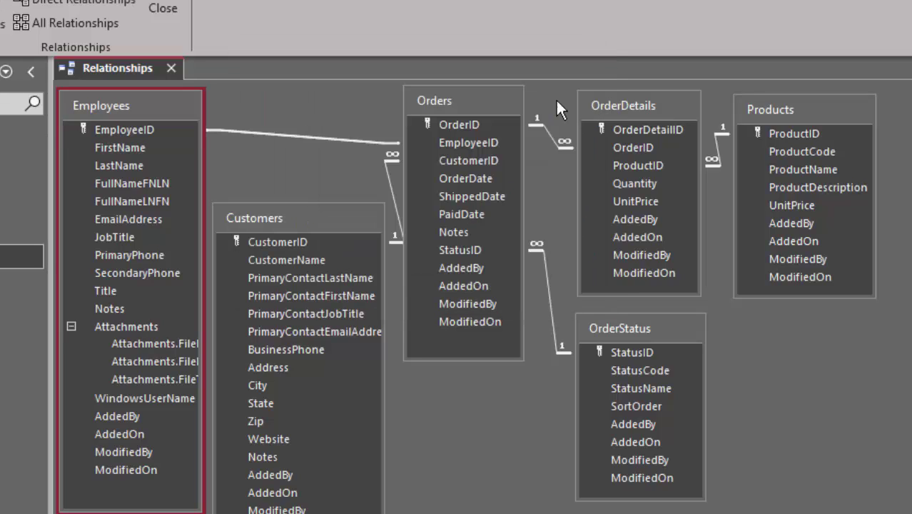
pyautogui.moveTo(181, 136); pyautogui.dragTo(456, 136)
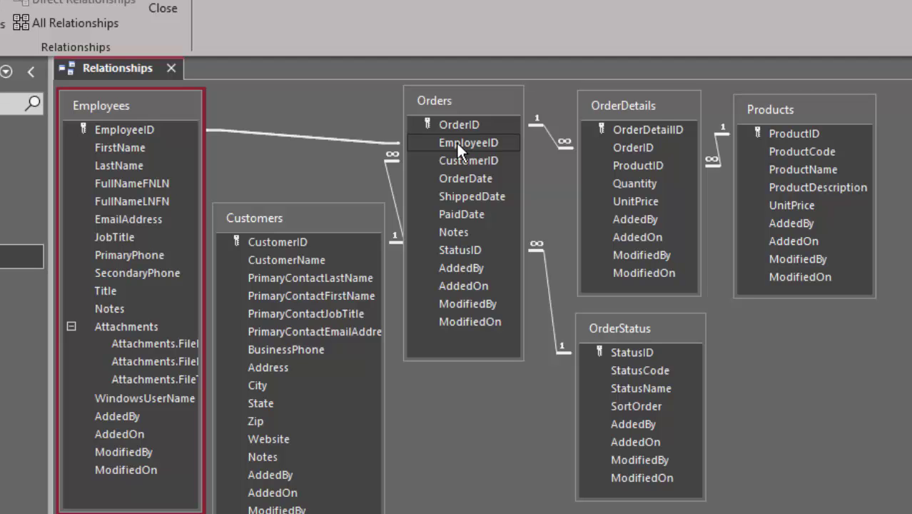
pyautogui.moveTo(456, 141); pyautogui.dragTo(478, 345)
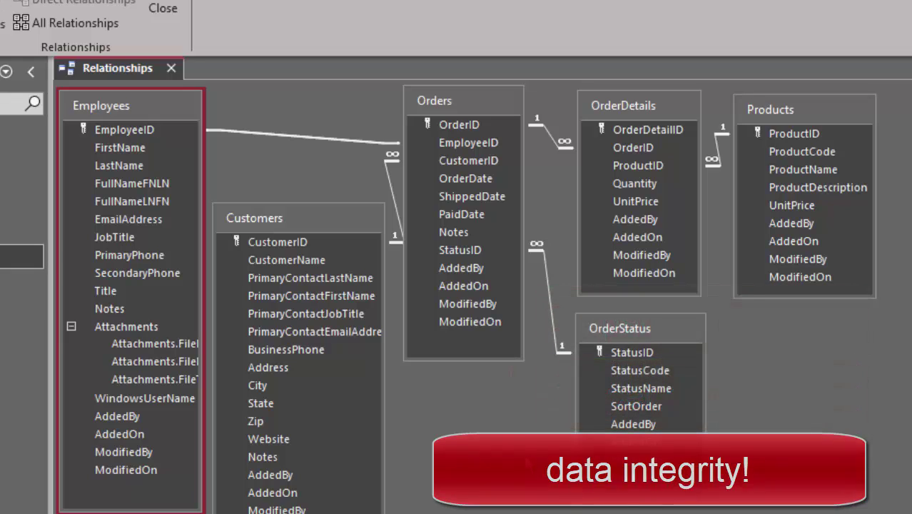
# Step: Reopen the Employees–Orders relationship and confirm it with referential integrity left unenforced
pyautogui.doubleClick(302, 135)
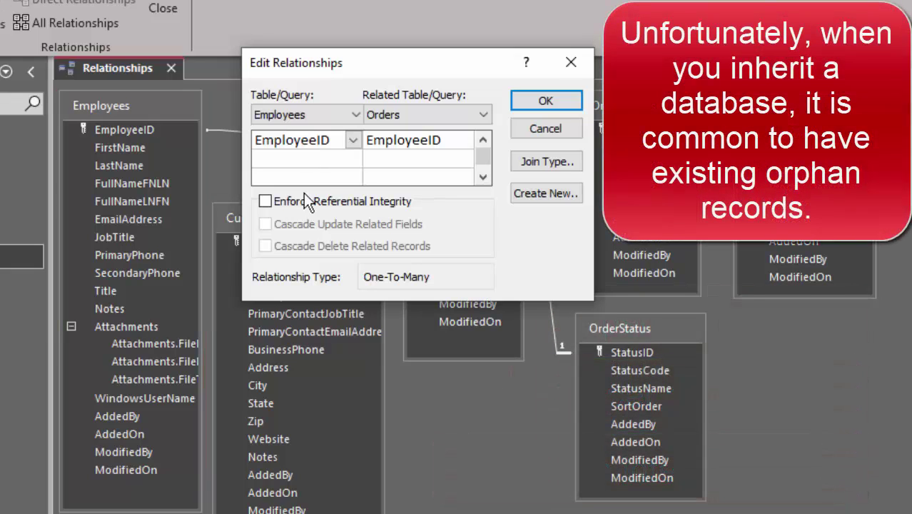
pyautogui.click(301, 202)
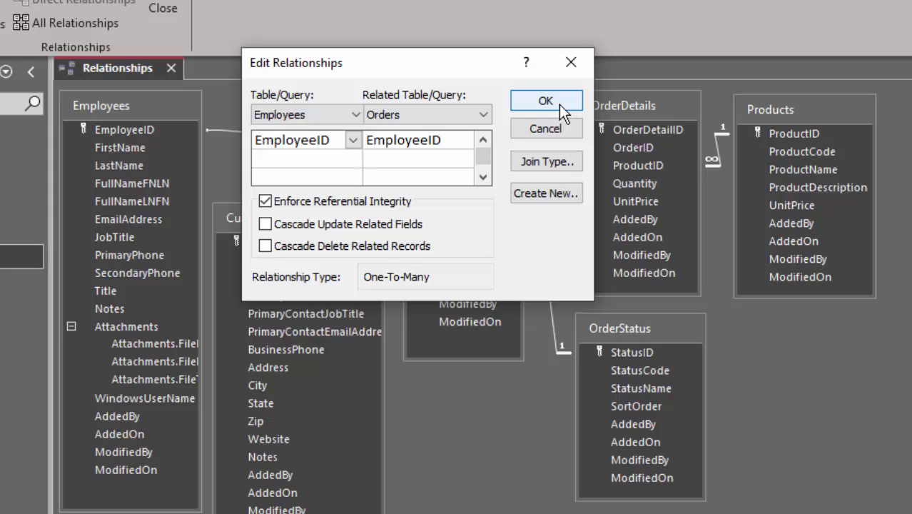
pyautogui.click(264, 202)
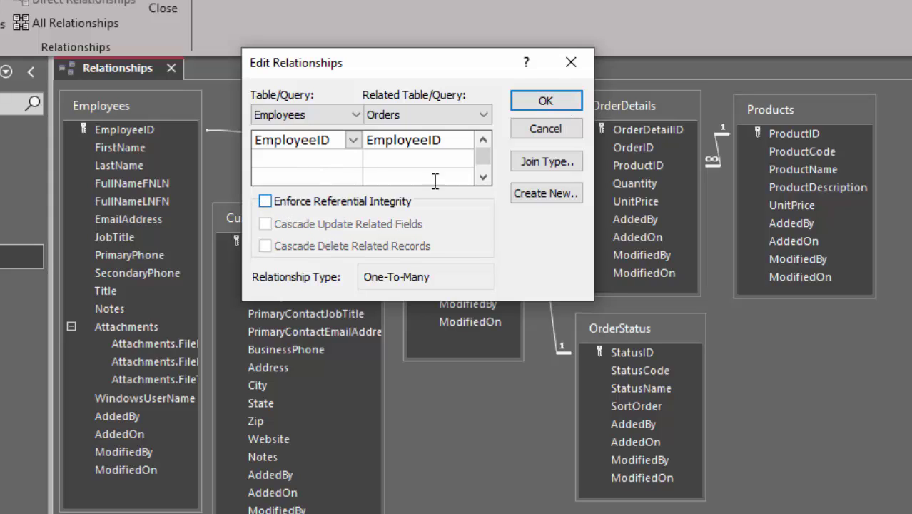
pyautogui.click(553, 99)
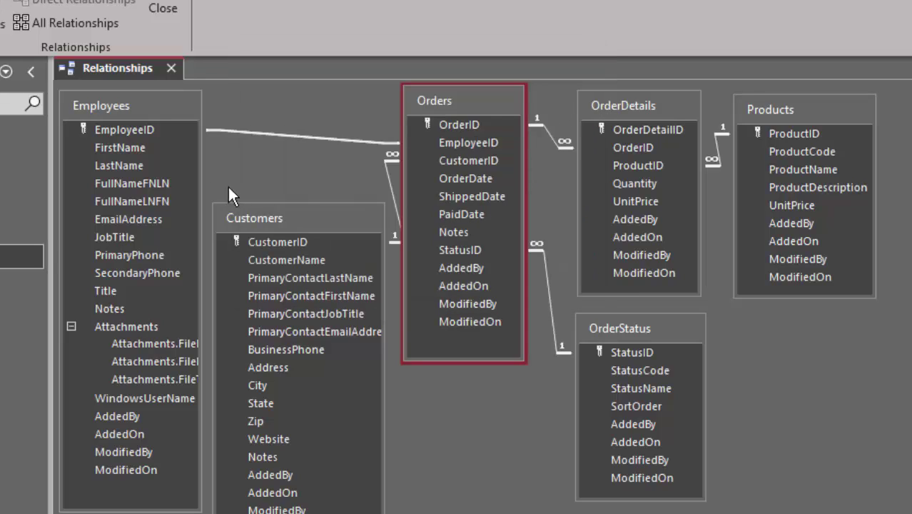
# Step: Rearrange the relationship diagram and close the Relationships window
pyautogui.click(166, 147)
pyautogui.moveTo(120, 131); pyautogui.dragTo(429, 162)
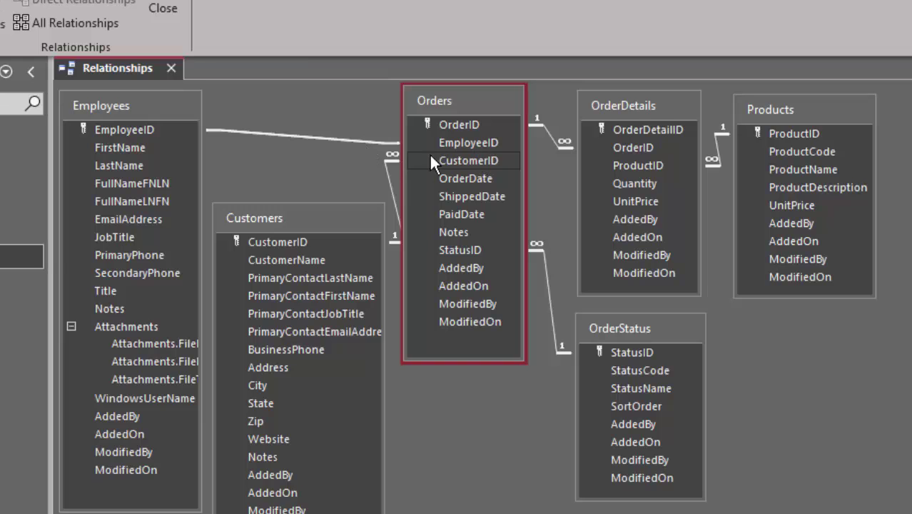
pyautogui.click(171, 68)
# Step: Open Employees and Orders, spot Sales Person 99 on orders 1 and 12, then open Orders in Design View
pyautogui.doubleClick(22, 156)
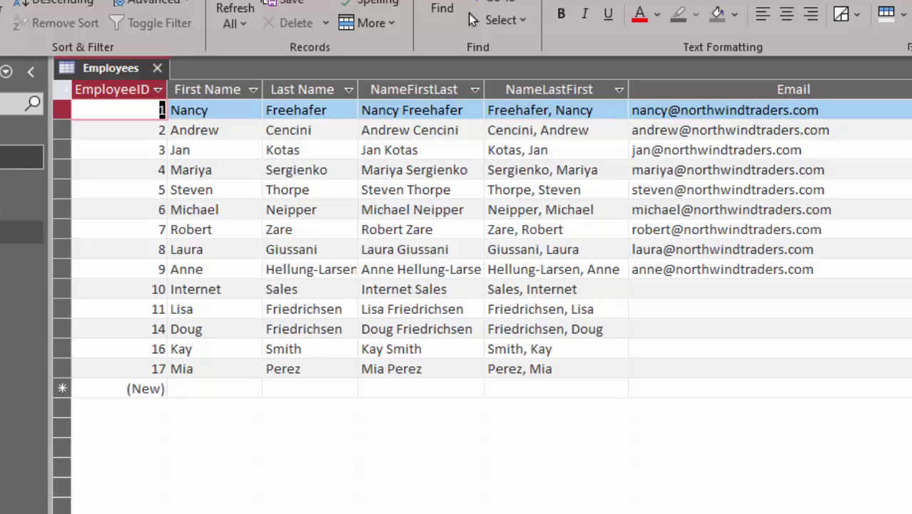
pyautogui.doubleClick(22, 256)
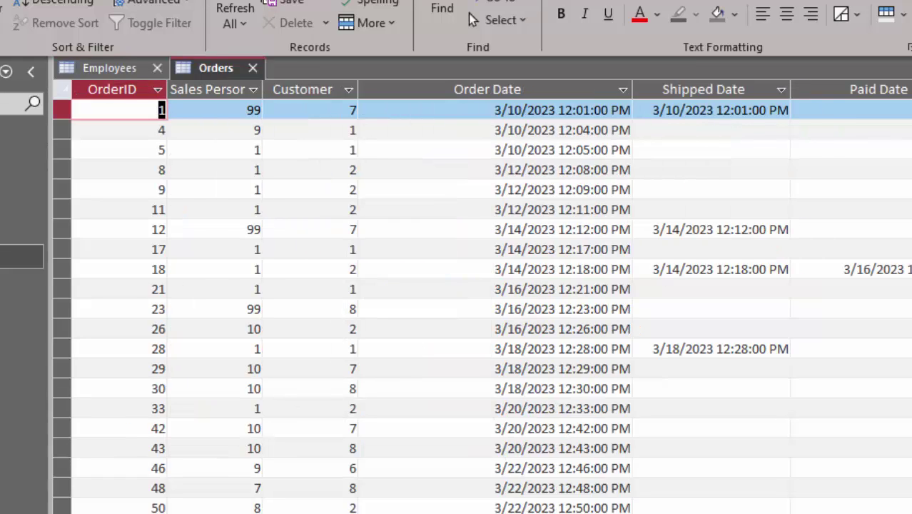
pyautogui.click(247, 110)
pyautogui.click(217, 229)
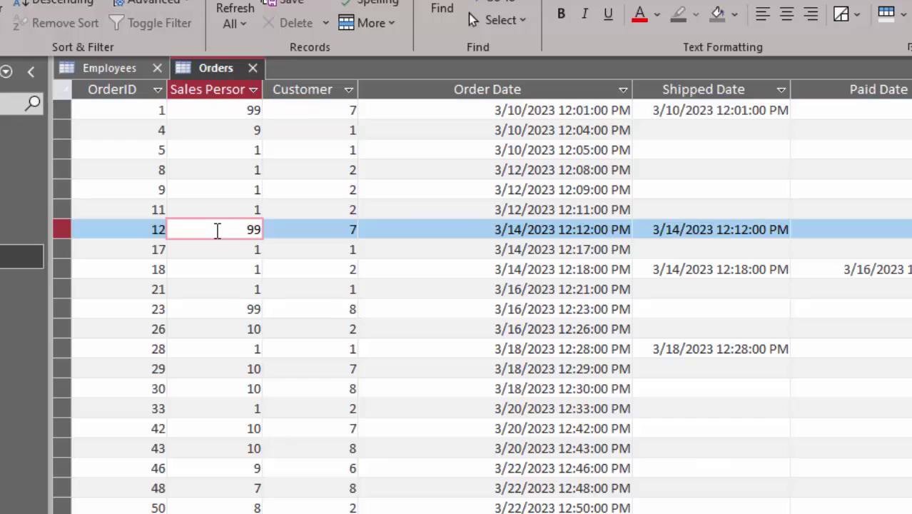
pyautogui.click(232, 112)
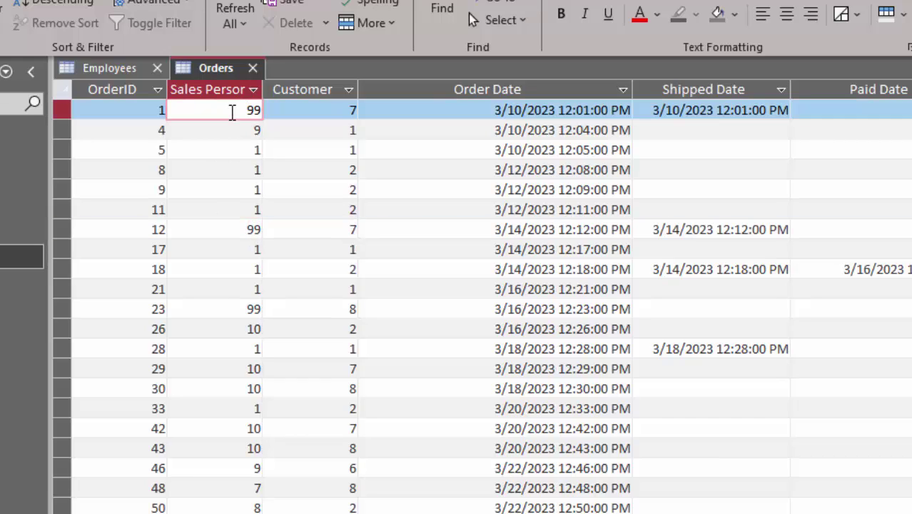
pyautogui.rightClick(214, 79)
pyautogui.click(266, 183)
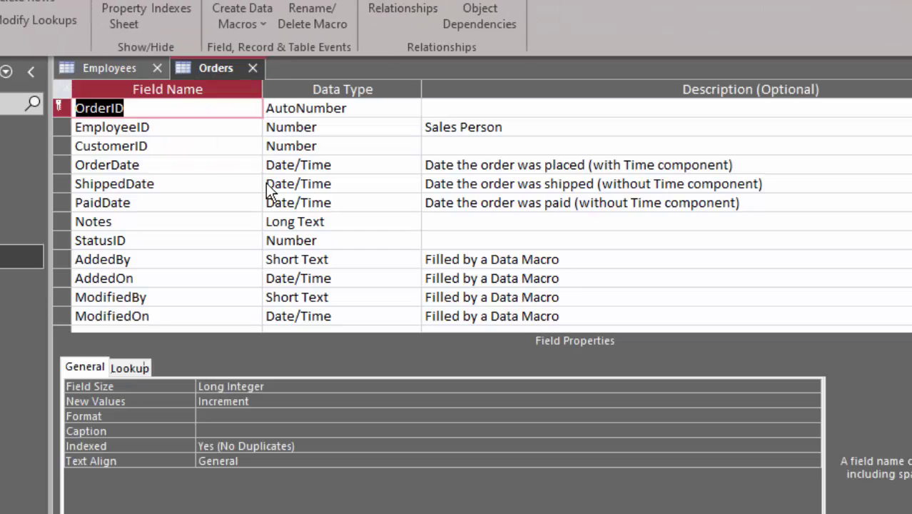
# Step: Delete the 'Sales Person' caption from the Orders EmployeeID field and return to Datasheet View
pyautogui.click(136, 128)
pyautogui.click(167, 443)
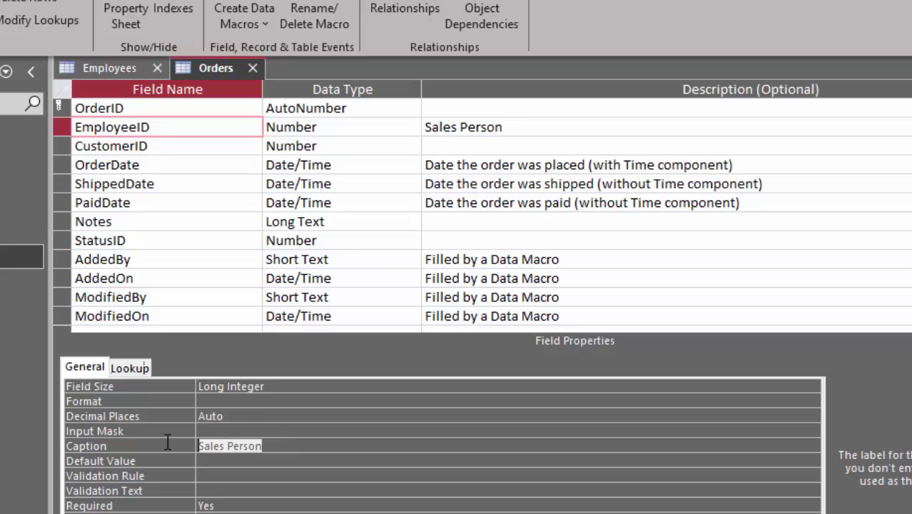
pyautogui.press('Delete')
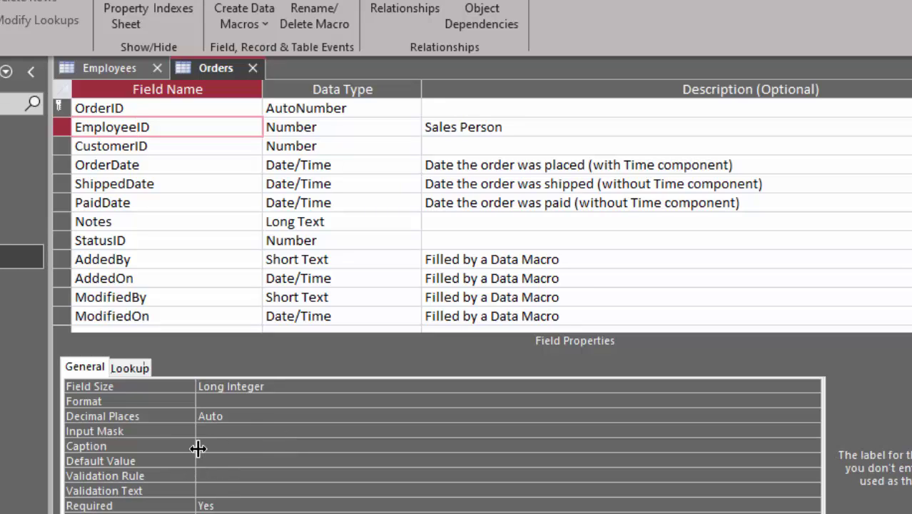
pyautogui.click(127, 128)
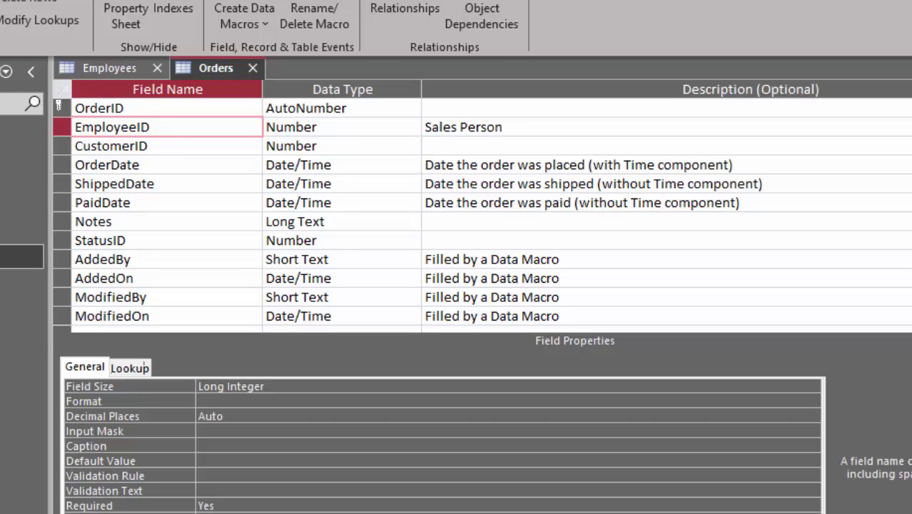
pyautogui.hotkey('ctrl', '.')
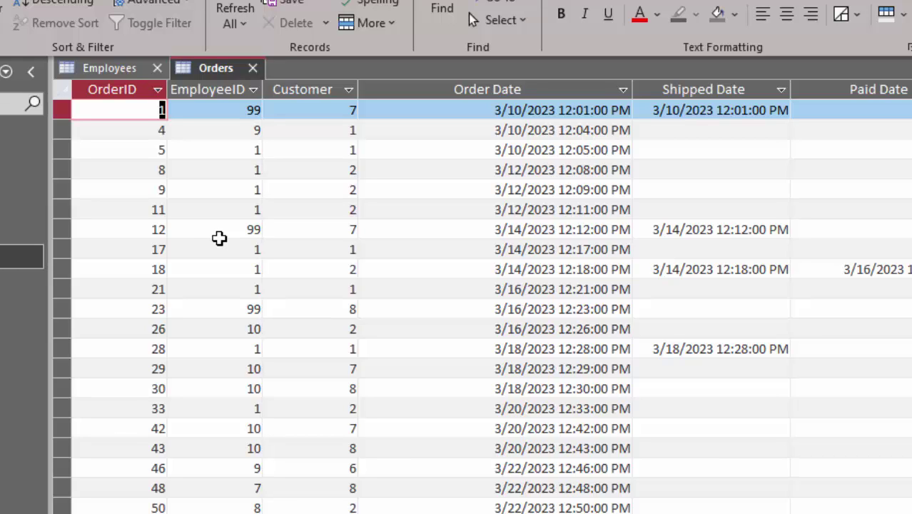
# Step: Compare EmployeeID 99 on orders 12 and 23 with the Employees list, then close both tables
pyautogui.click(247, 230)
pyautogui.click(247, 309)
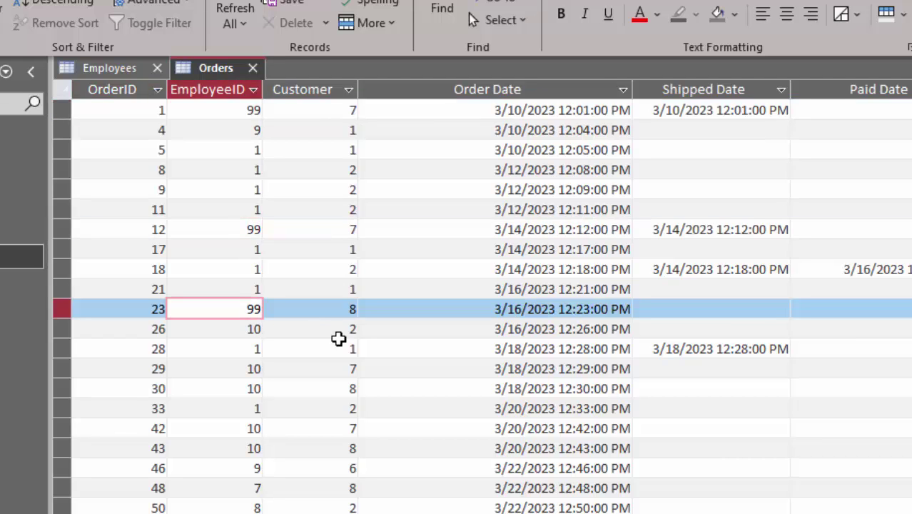
pyautogui.click(110, 68)
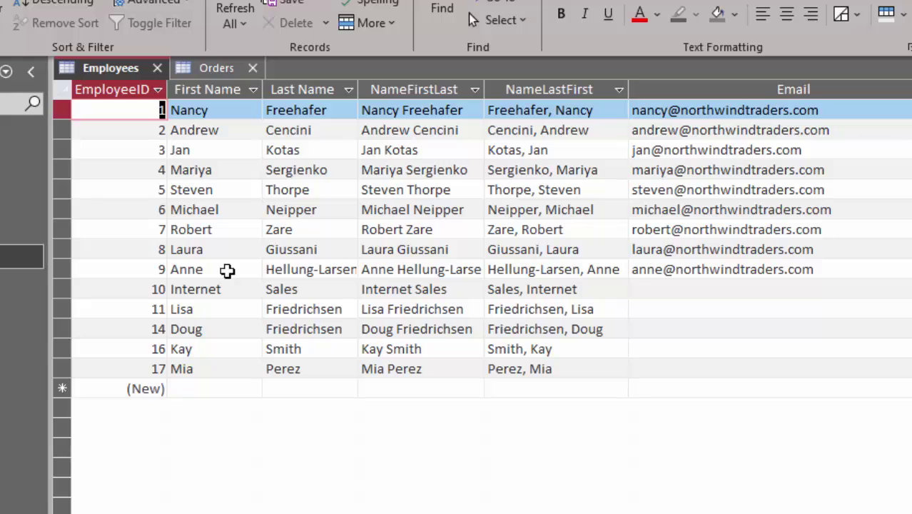
pyautogui.click(205, 69)
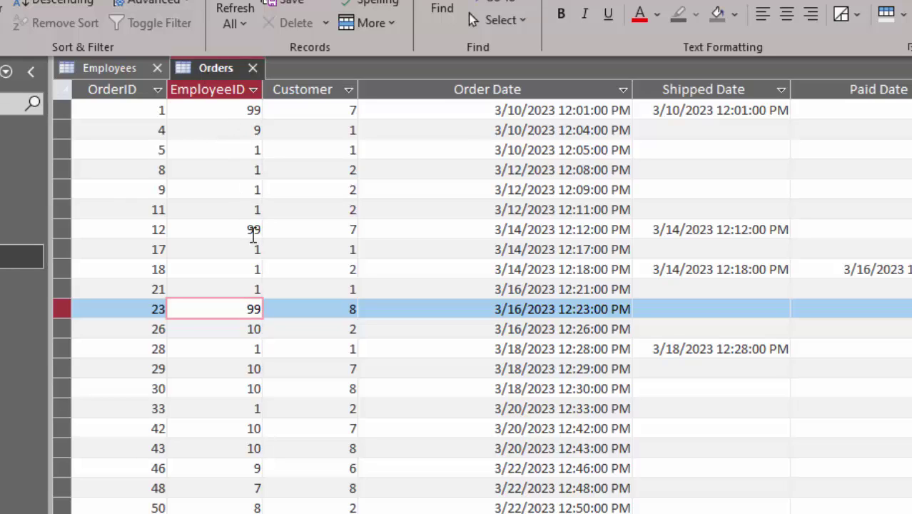
pyautogui.click(253, 68)
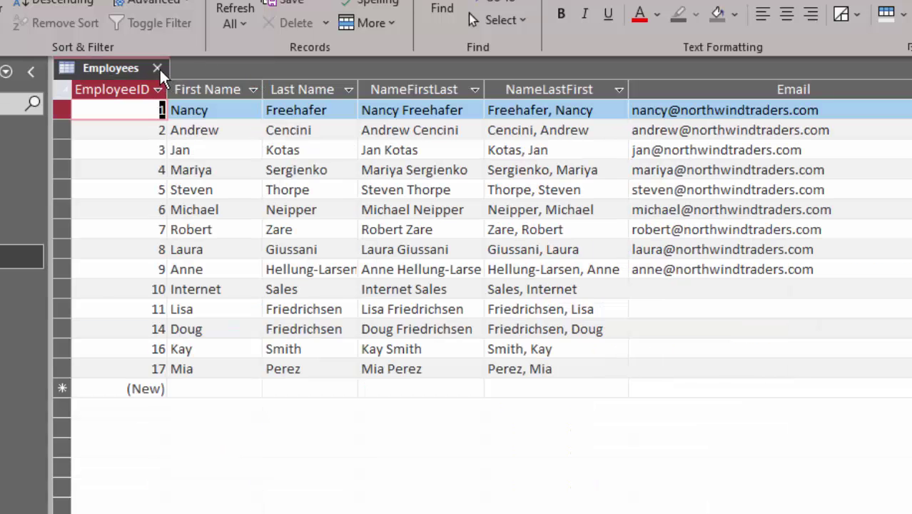
pyautogui.click(159, 67)
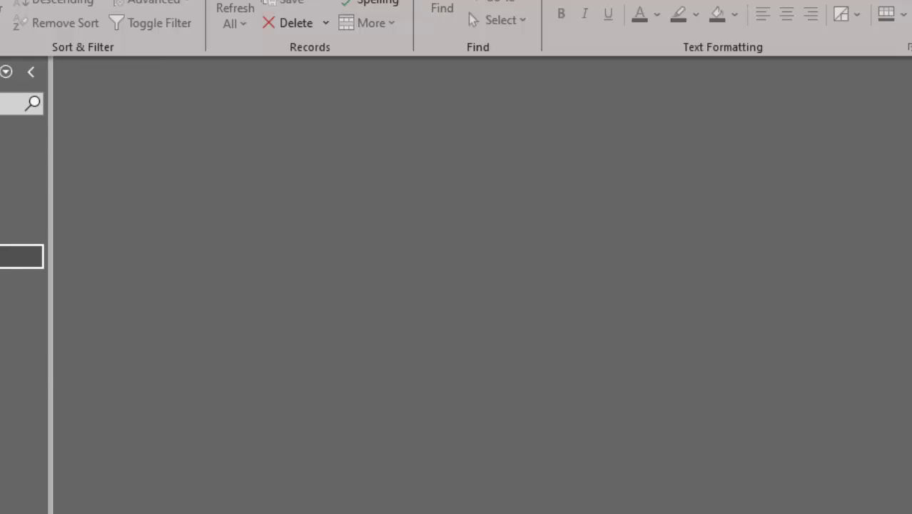
# Step: Start a new query in Design View containing the Employees and Orders tables
pyautogui.hotkey('alt', 'c')
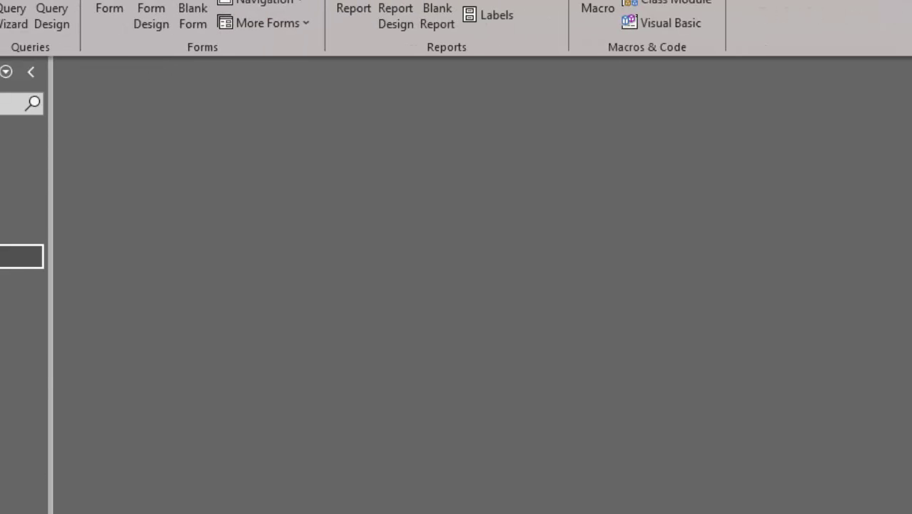
pyautogui.click(68, 9)
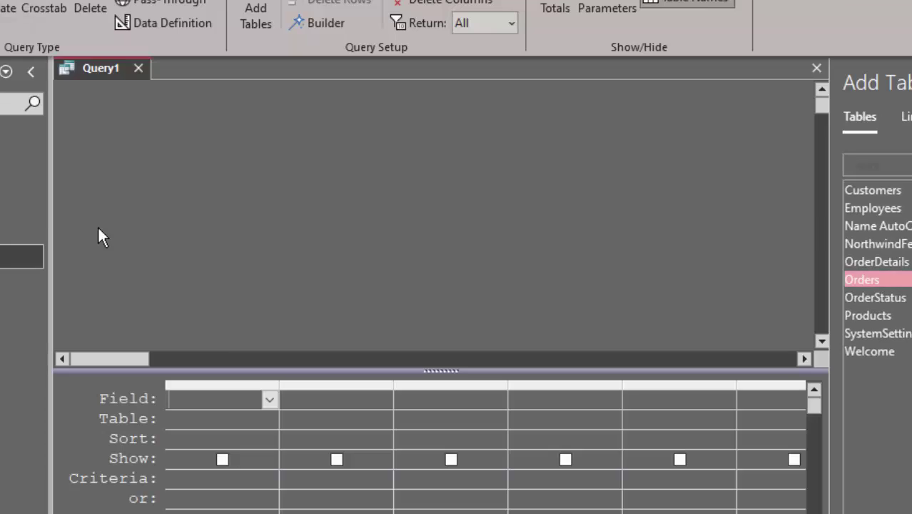
pyautogui.moveTo(28, 157); pyautogui.dragTo(149, 161)
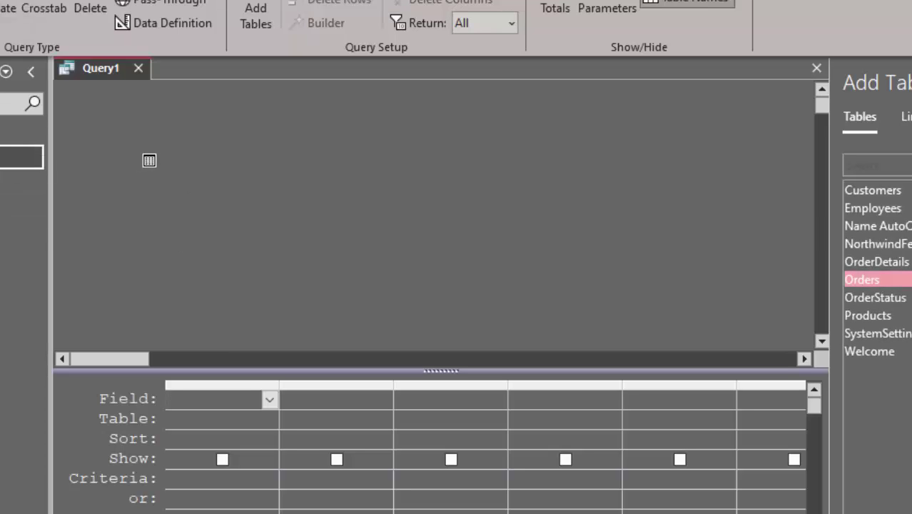
pyautogui.moveTo(21, 255); pyautogui.dragTo(435, 172)
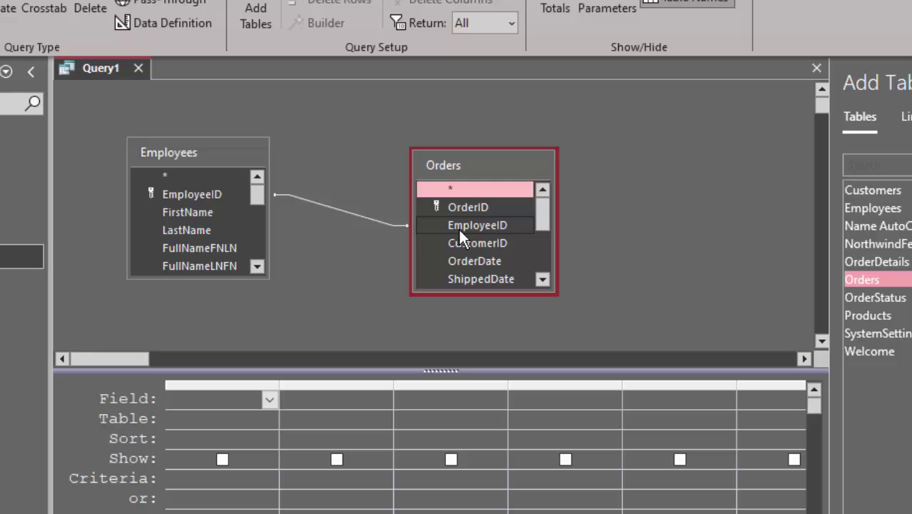
# Step: Add Employees.EmployeeID and Orders.EmployeeID to the grid and open the join's properties
pyautogui.doubleClick(209, 193)
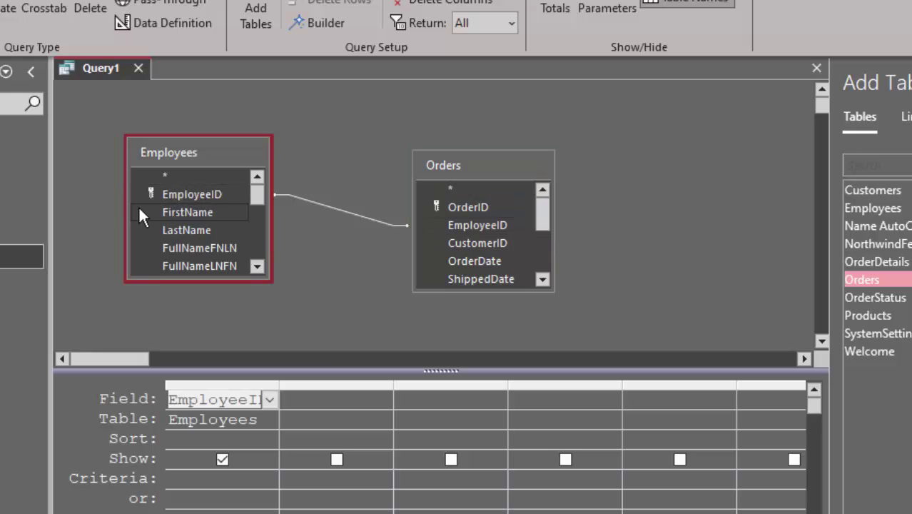
pyautogui.doubleClick(478, 226)
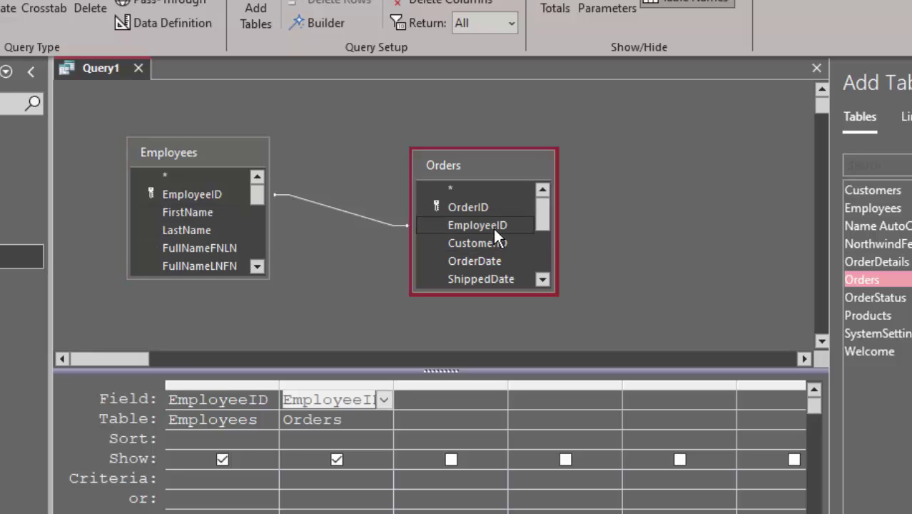
pyautogui.click(340, 210)
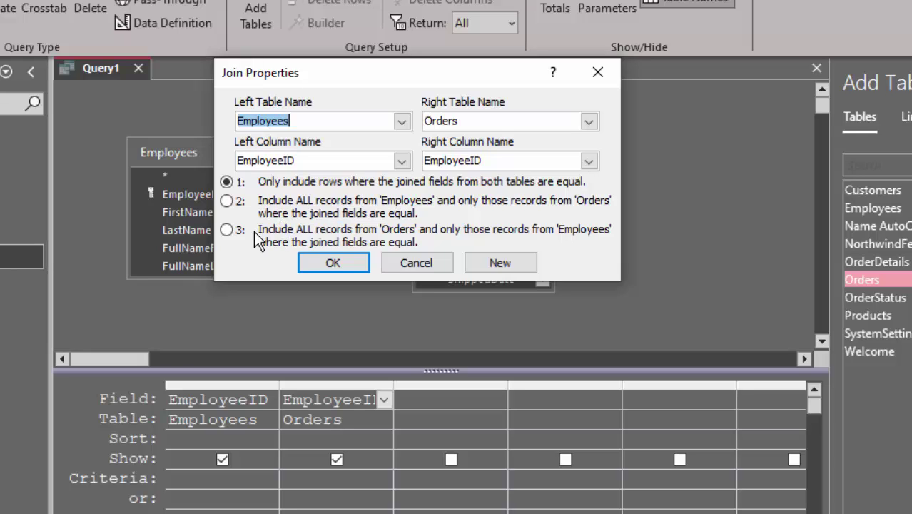
# Step: Set the join to option 3: all Orders records and only matching Employees records
pyautogui.click(227, 230)
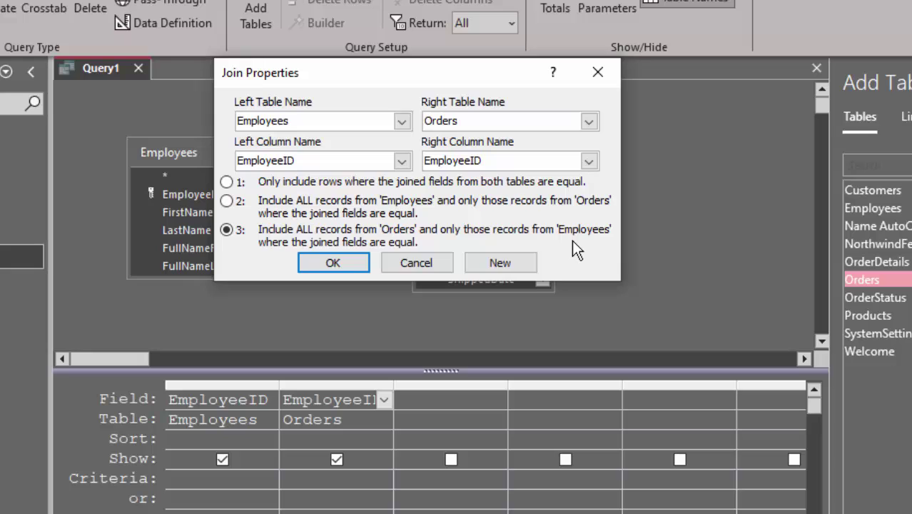
pyautogui.click(360, 262)
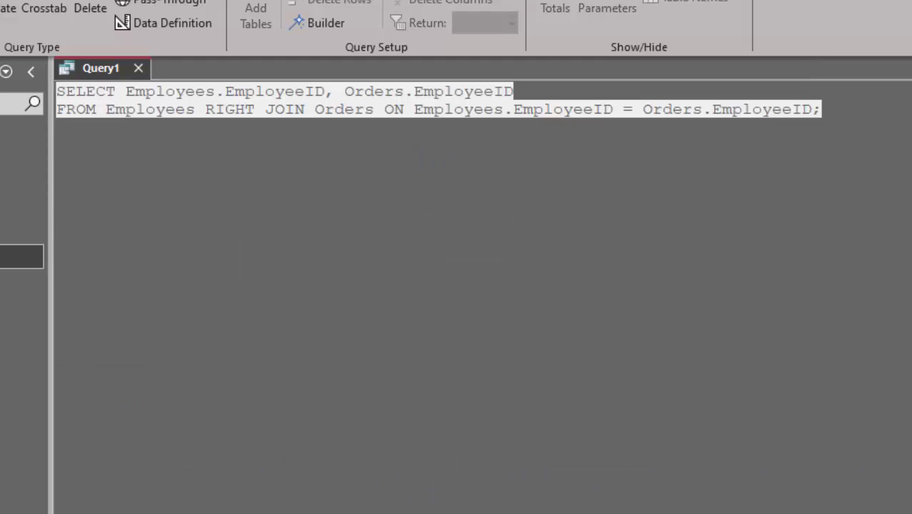
# Step: Highlight the ON condition in the SQL view to verify the RIGHT JOIN on EmployeeID
pyautogui.click(226, 115)
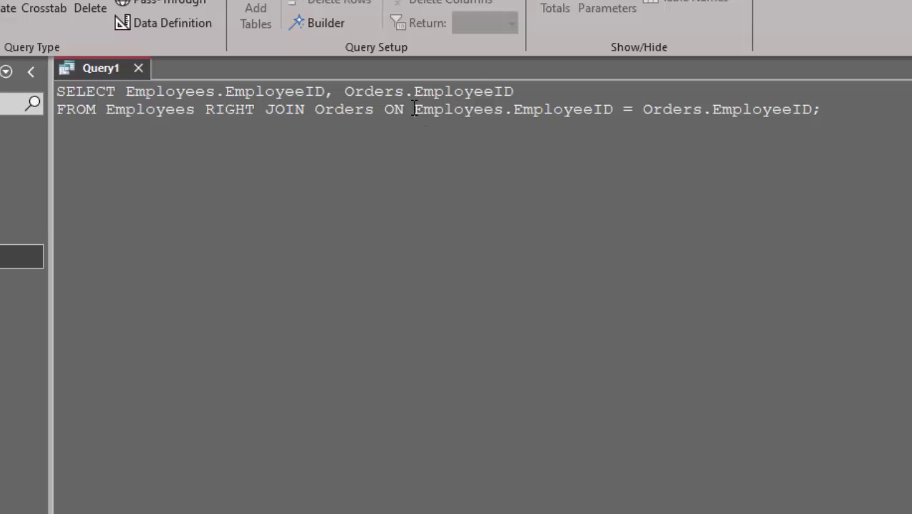
pyautogui.moveTo(413, 109); pyautogui.dragTo(802, 109)
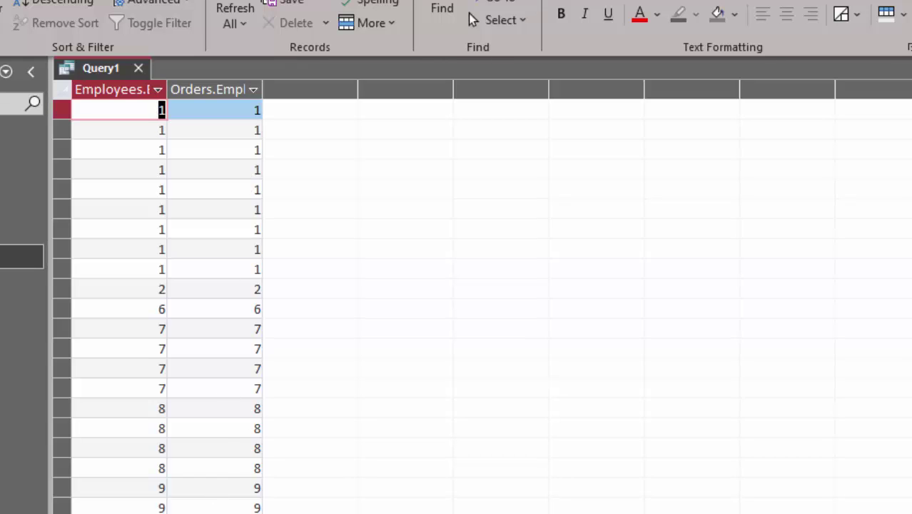
# Step: Scroll down to the EmployeeID 99 rows, then add Orders OrderID as the third grid column
pyautogui.scroll(-2, 224, 447)
pyautogui.scroll(-3, 225, 448)
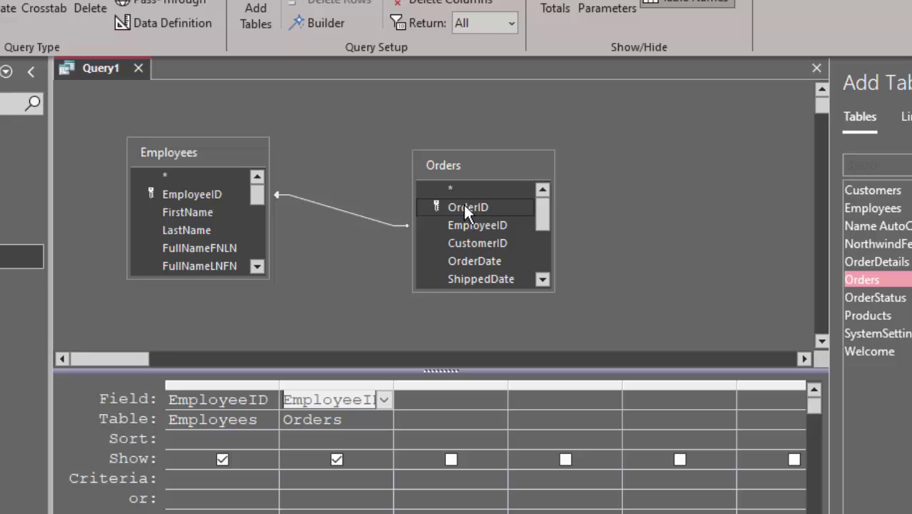
pyautogui.moveTo(463, 206); pyautogui.dragTo(430, 402)
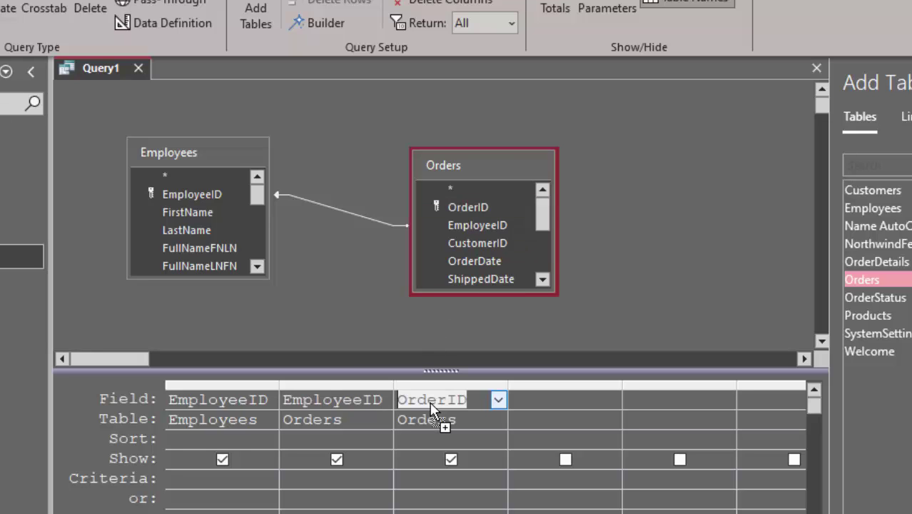
# Step: Enter 'is null' as the Employees EmployeeID criterion and run the query
pyautogui.click(226, 480)
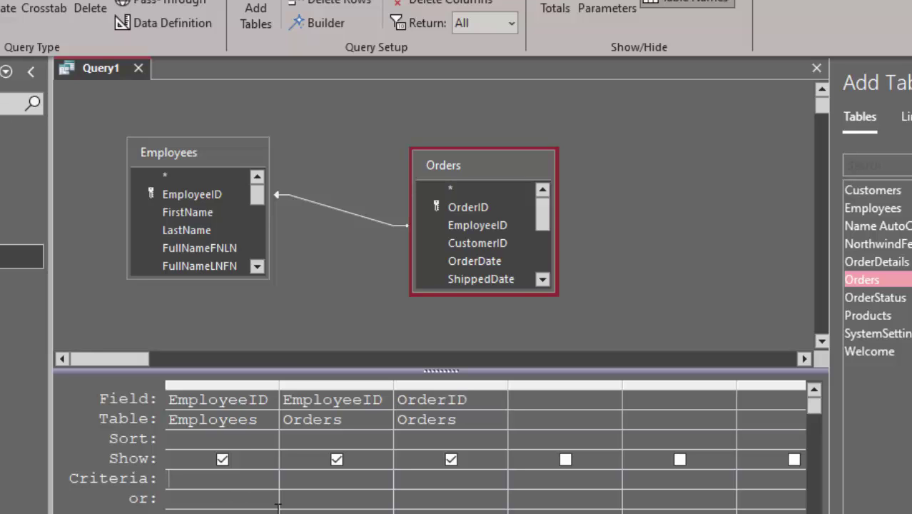
pyautogui.write('is null')
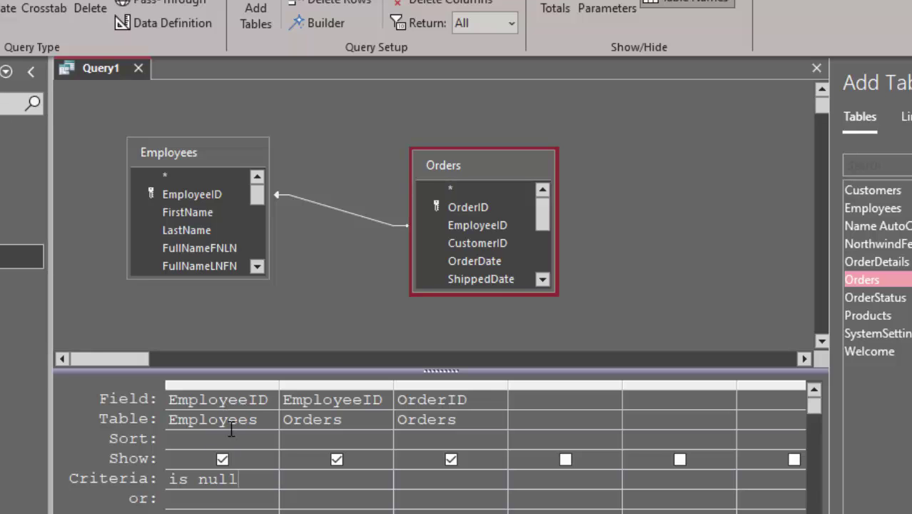
pyautogui.press('F5')
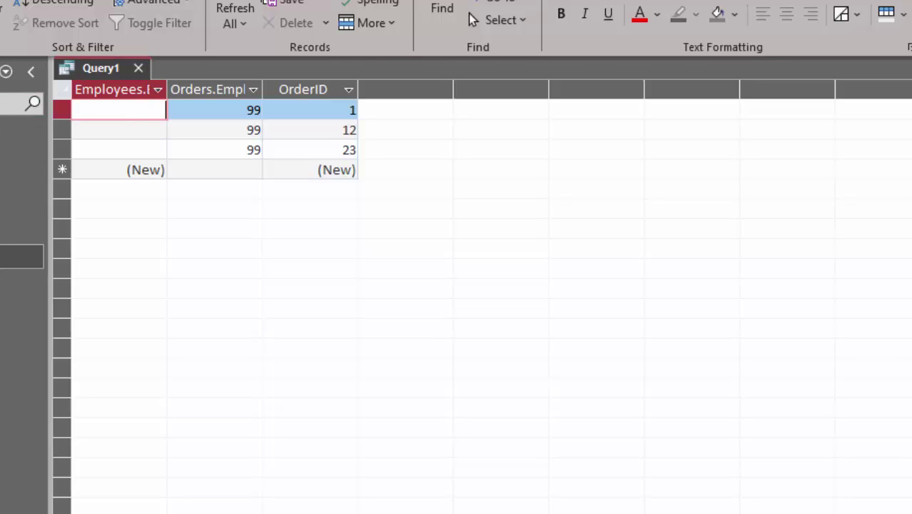
# Step: Open Orders to check EmployeeID 99 on orders 1, 12 and 23, then open Employees listing IDs 1–17
pyautogui.doubleClick(21, 256)
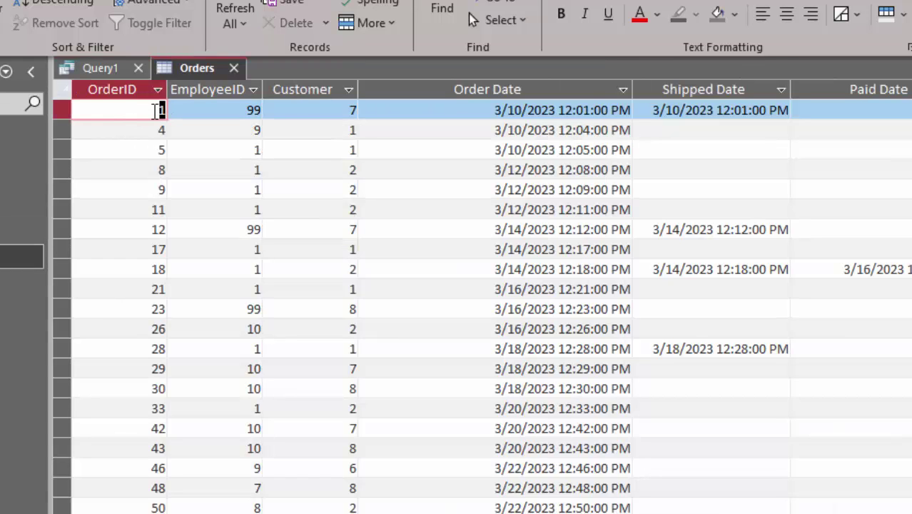
pyautogui.click(152, 229)
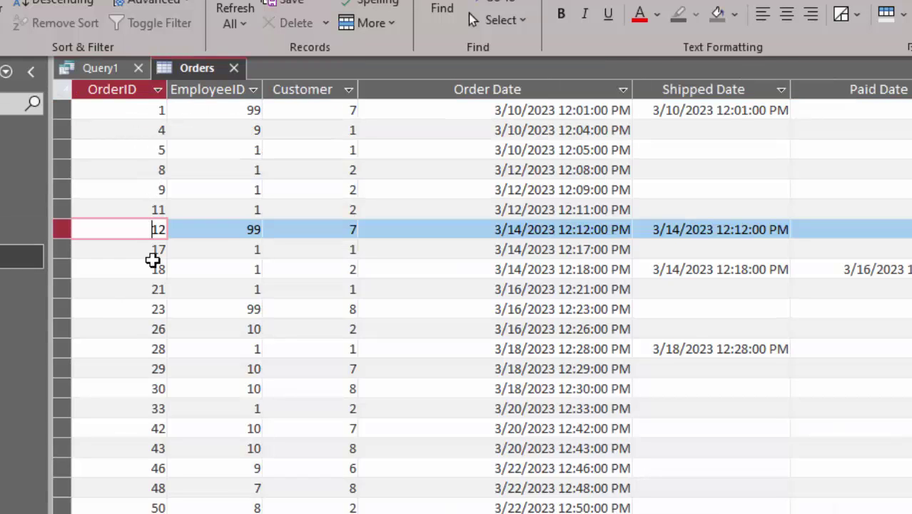
pyautogui.click(154, 309)
pyautogui.click(254, 110)
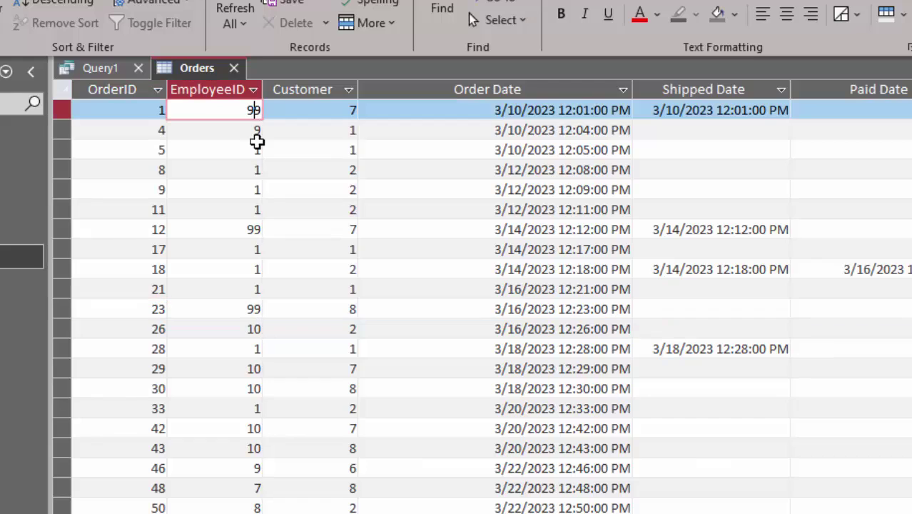
pyautogui.click(255, 229)
pyautogui.click(255, 309)
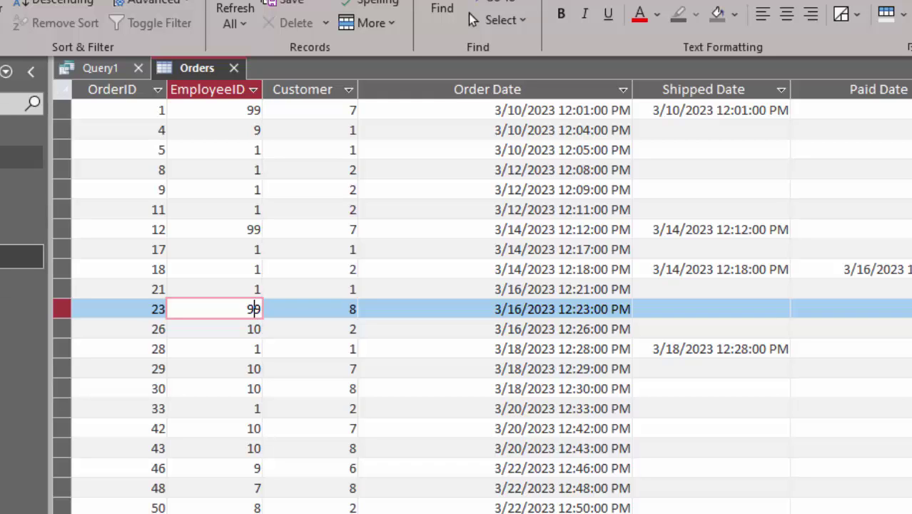
pyautogui.click(22, 157)
pyautogui.doubleClick(21, 157)
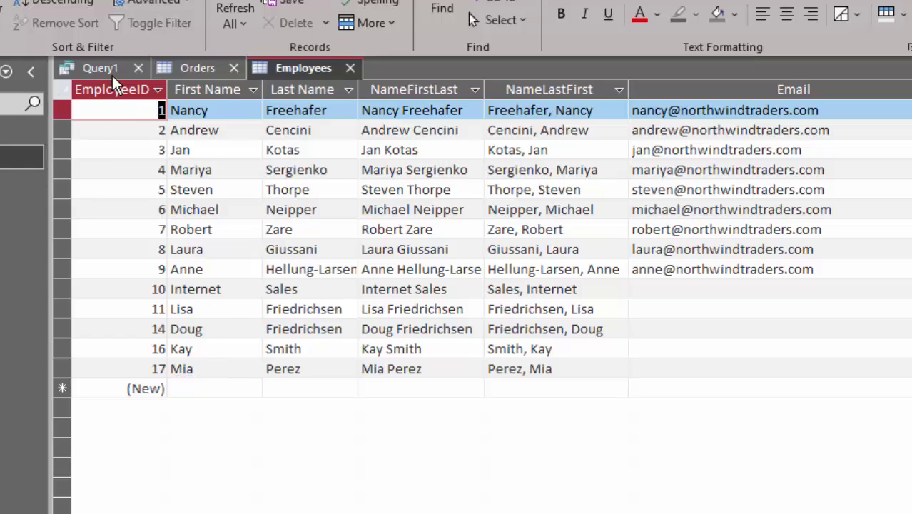
# Step: In Orders, replace EmployeeID 99 with 17 on orders 1, 12 and 23
pyautogui.click(199, 69)
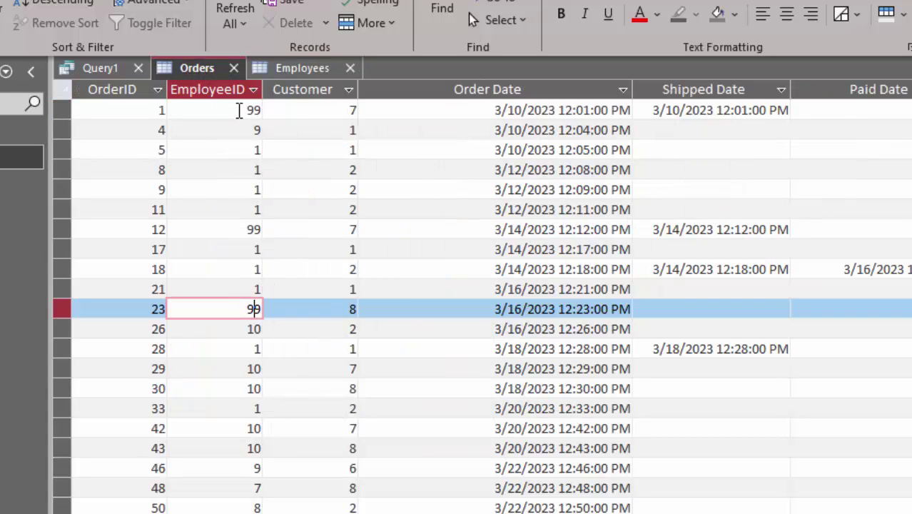
pyautogui.moveTo(240, 110); pyautogui.dragTo(295, 108)
pyautogui.write('17')
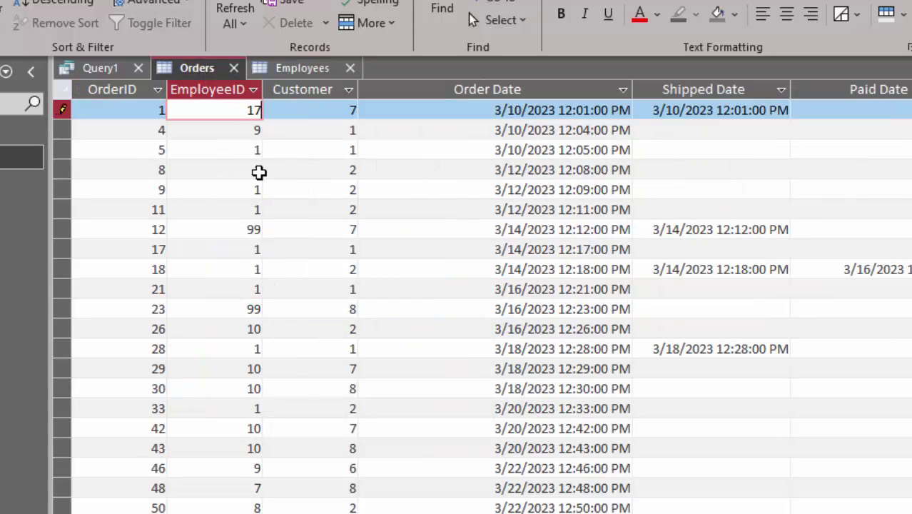
pyautogui.moveTo(247, 229); pyautogui.dragTo(281, 237)
pyautogui.write('17')
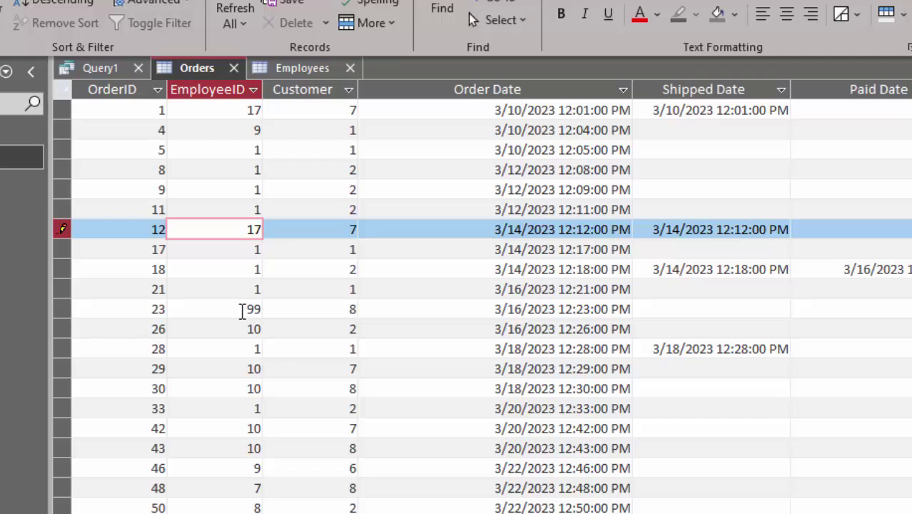
pyautogui.moveTo(243, 311); pyautogui.dragTo(279, 310)
pyautogui.write('17')
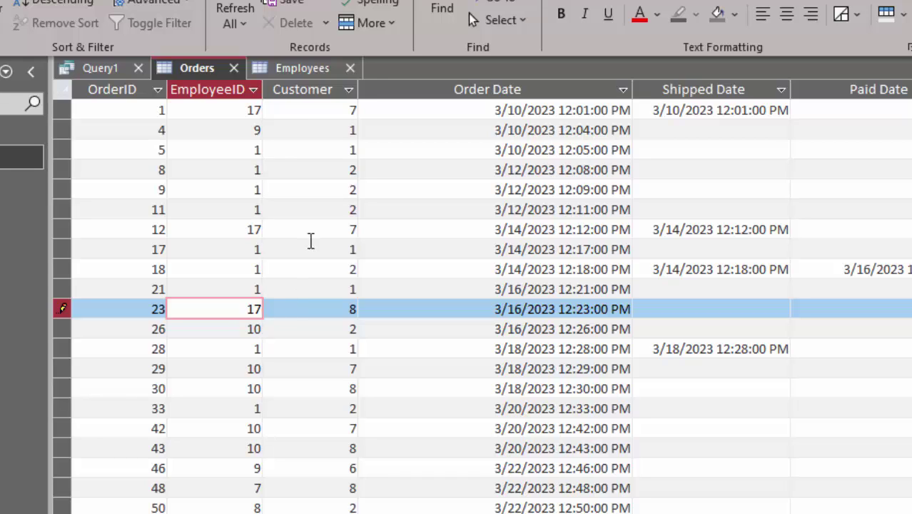
# Step: Close the Employees and Orders tables, then close Query1 without saving it
pyautogui.click(350, 68)
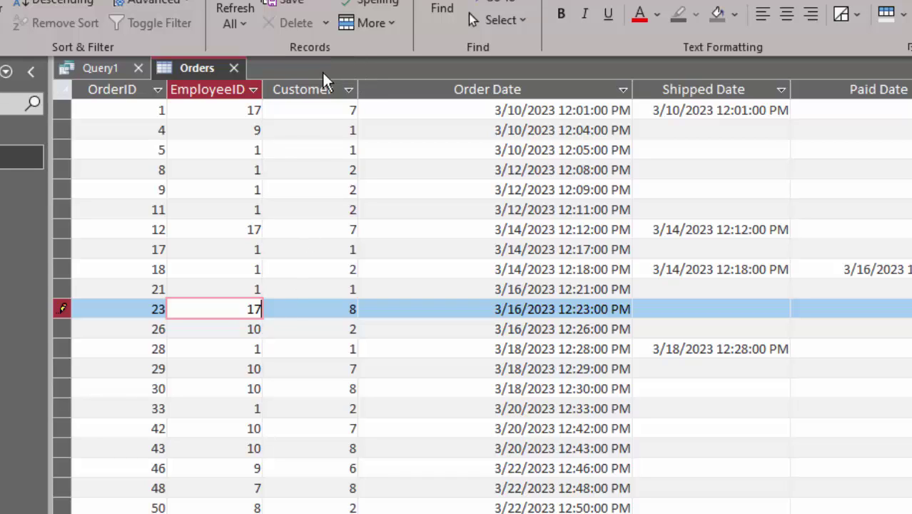
pyautogui.click(231, 67)
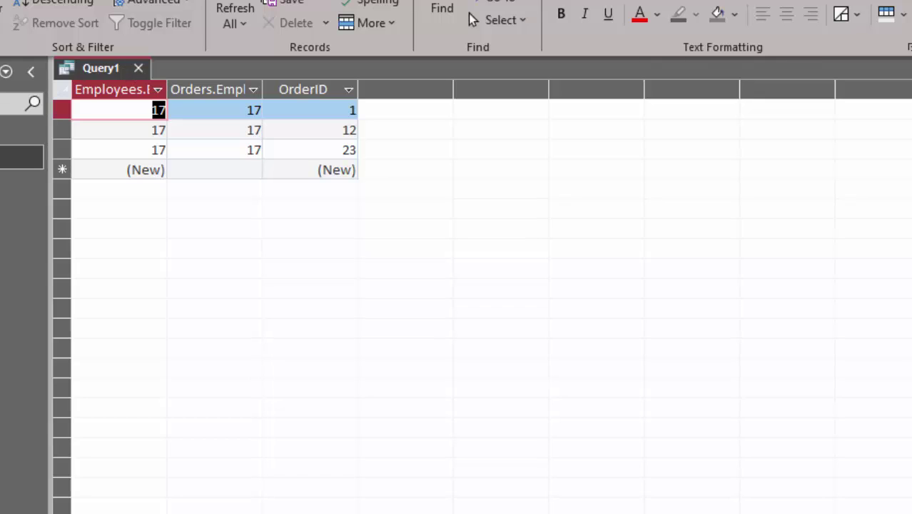
pyautogui.click(2, 21)
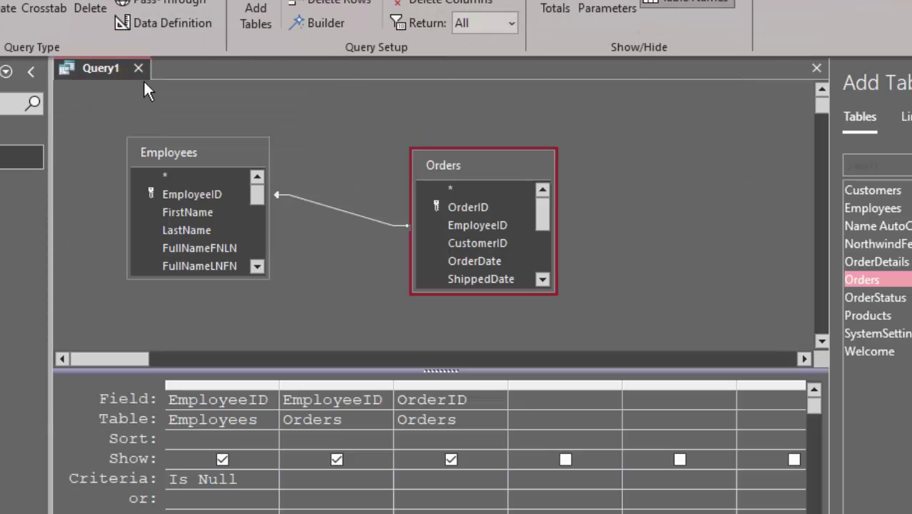
pyautogui.click(139, 68)
pyautogui.click(426, 325)
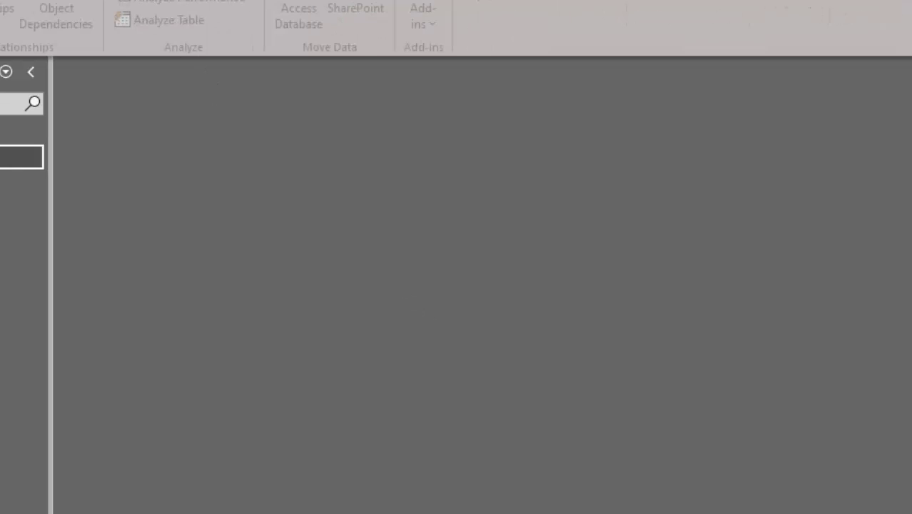
# Step: In the Relationships window, tick Enforce Referential Integrity on the Employees–Orders EmployeeID link and confirm
pyautogui.click(11, 14)
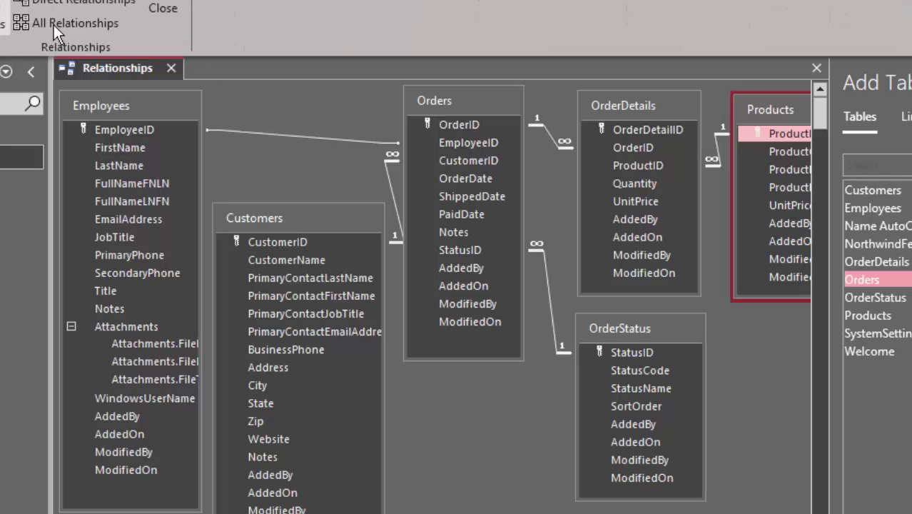
pyautogui.doubleClick(300, 135)
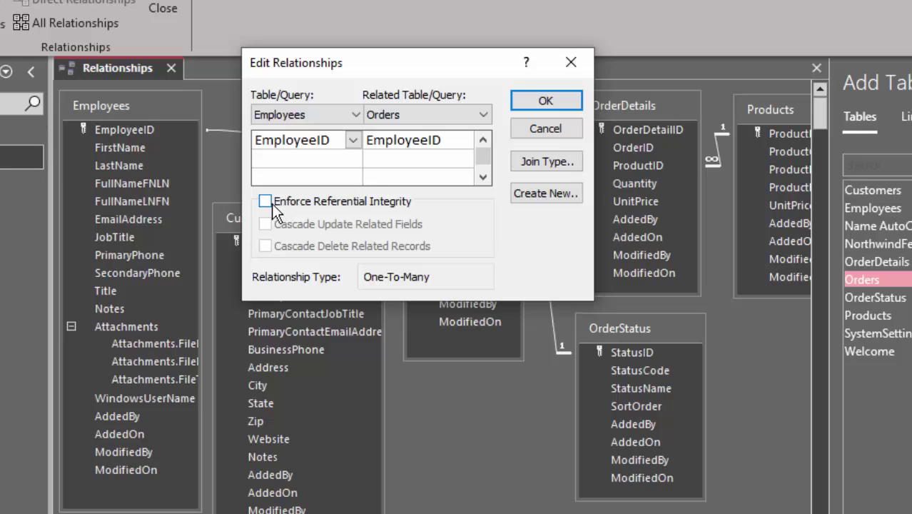
pyautogui.click(269, 202)
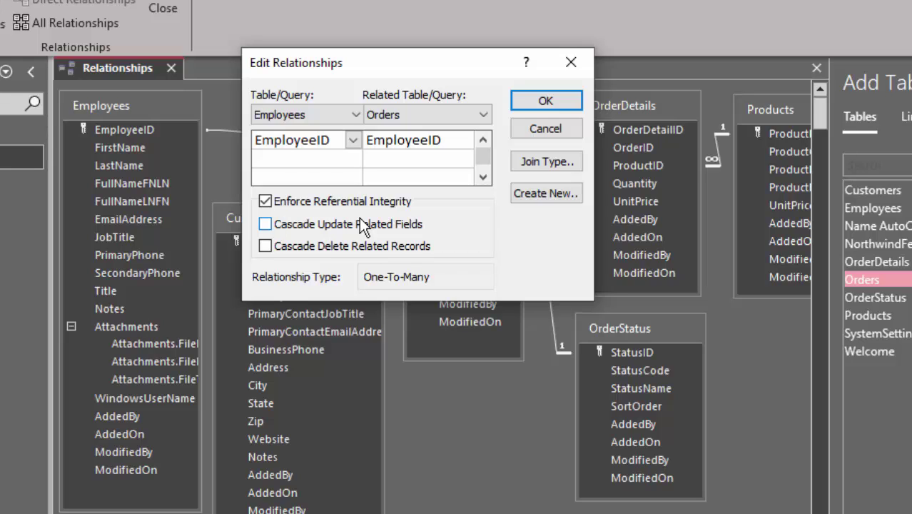
pyautogui.click(546, 102)
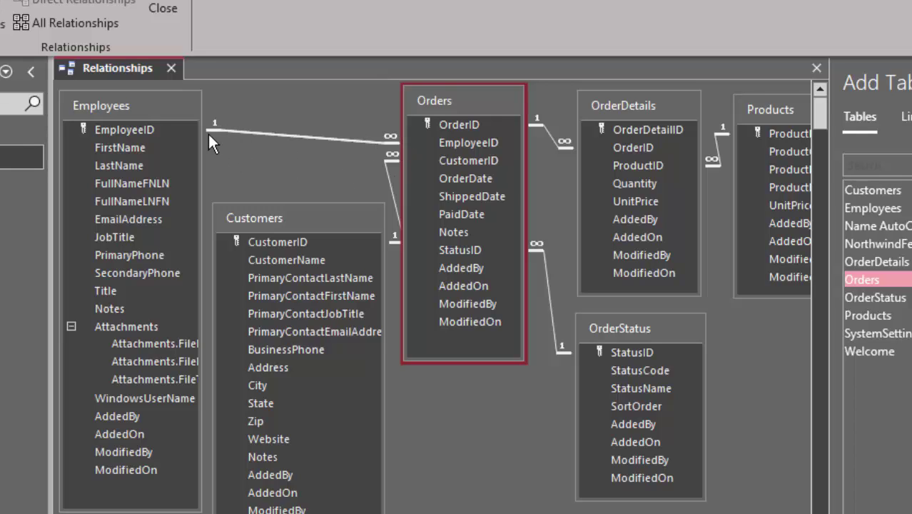
pyautogui.doubleClick(305, 136)
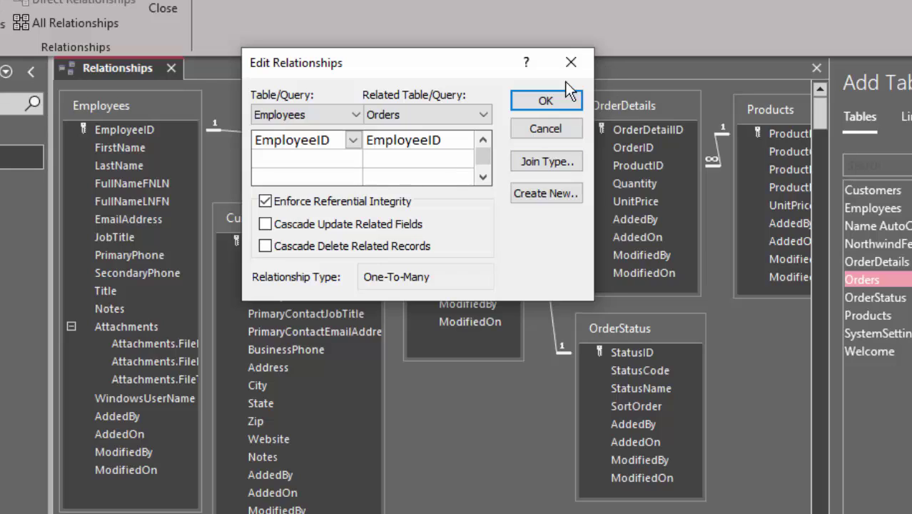
pyautogui.click(546, 101)
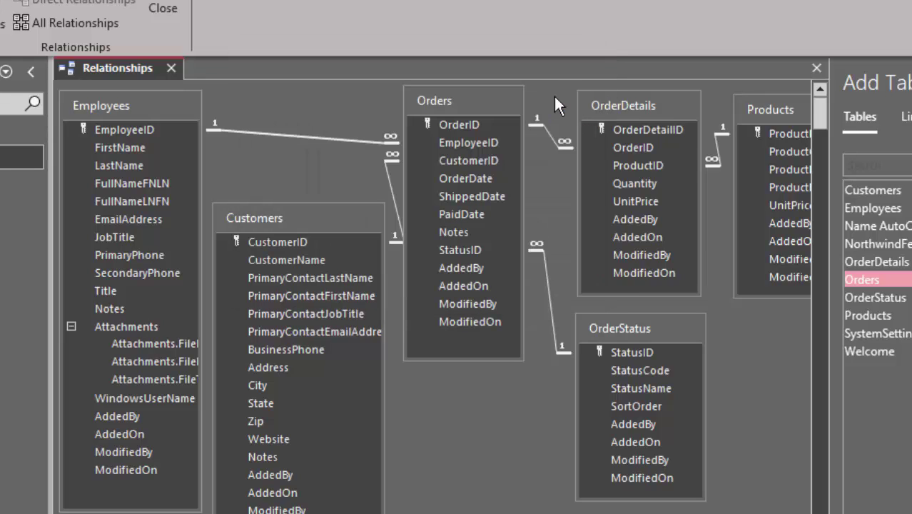